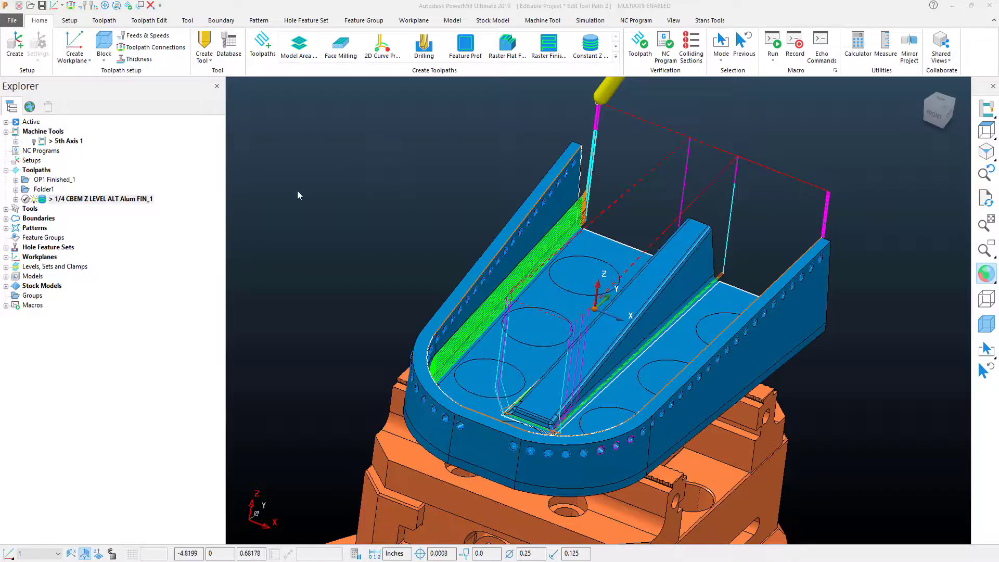
# Select the 1/4 CBEM Z LEVEL ALT Alum FIN_1 toolpath, leaving its name unchanged.
pyautogui.click(73, 201)
pyautogui.click(76, 201)
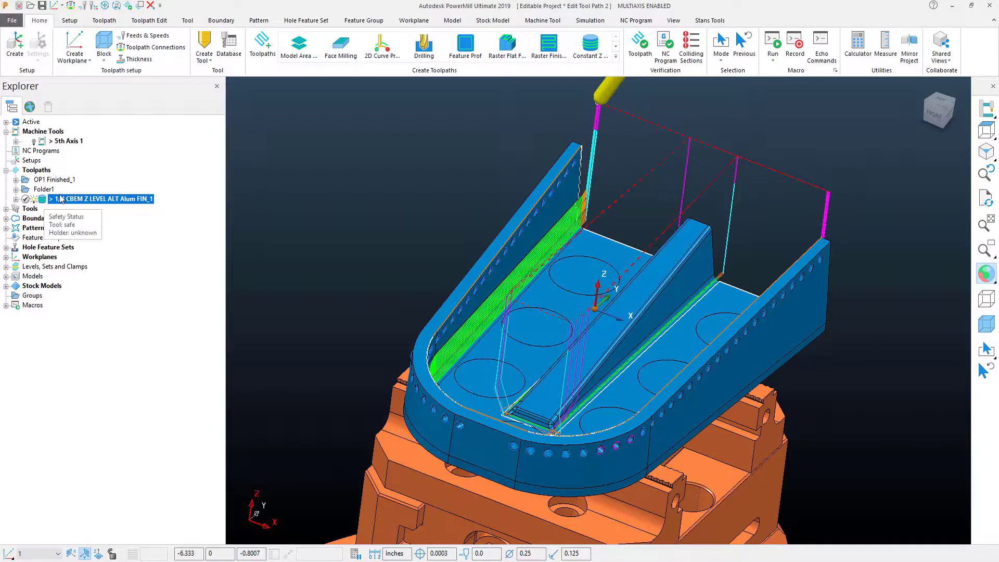
pyautogui.click(657, 263)
# Orbit and zoom around the part to inspect the Z-level toolpath passes.
pyautogui.moveTo(656, 262); pyautogui.dragTo(656, 245, button='middle')
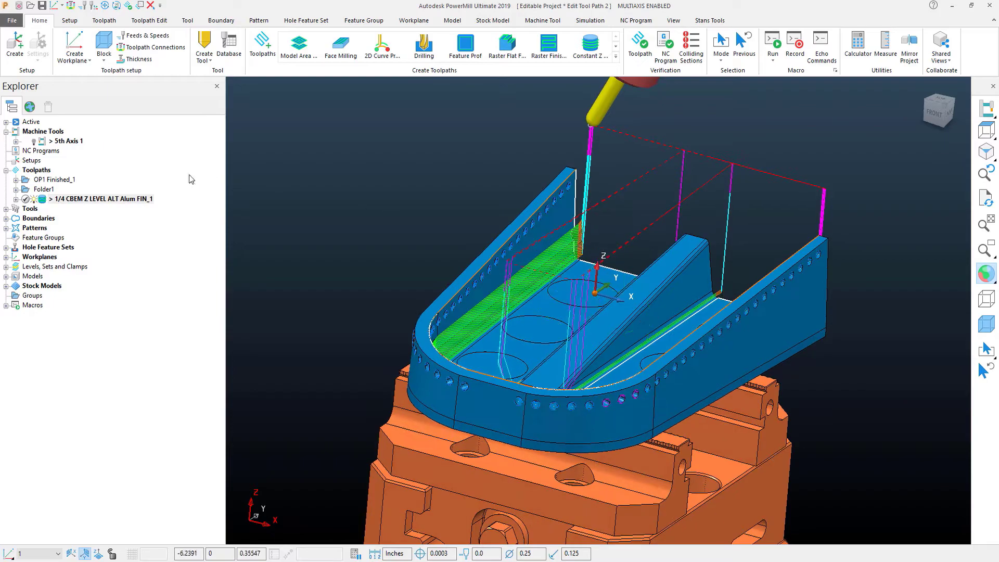
pyautogui.moveTo(550, 257); pyautogui.dragTo(633, 333, button='middle')
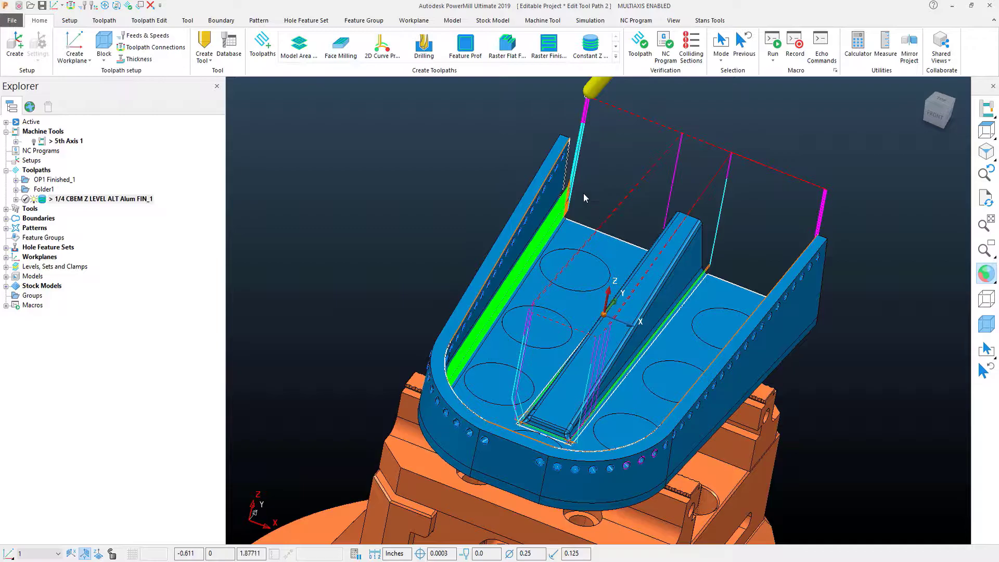
pyautogui.scroll(-2, 583, 196)
pyautogui.scroll(8, 580, 192)
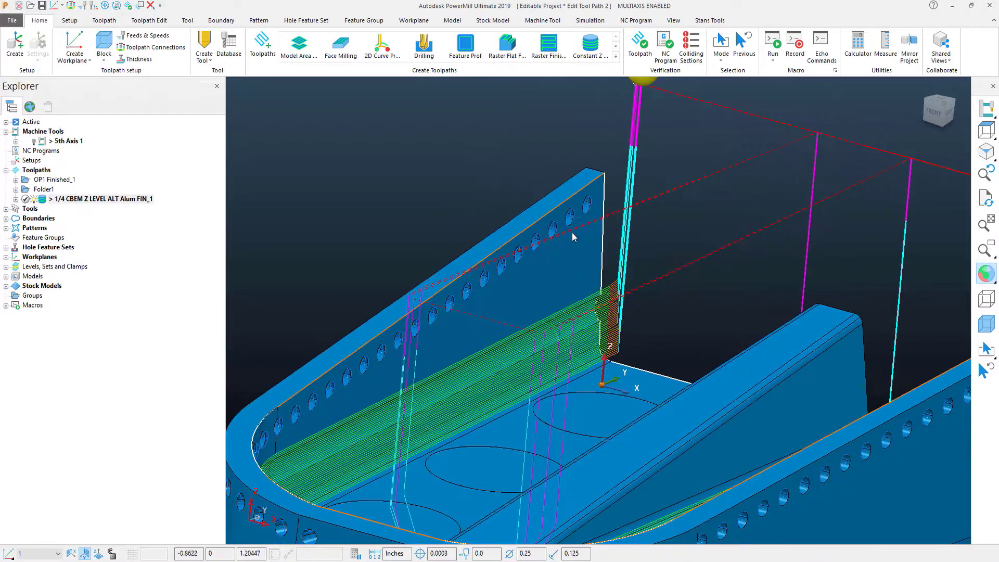
pyautogui.scroll(-3, 622, 281)
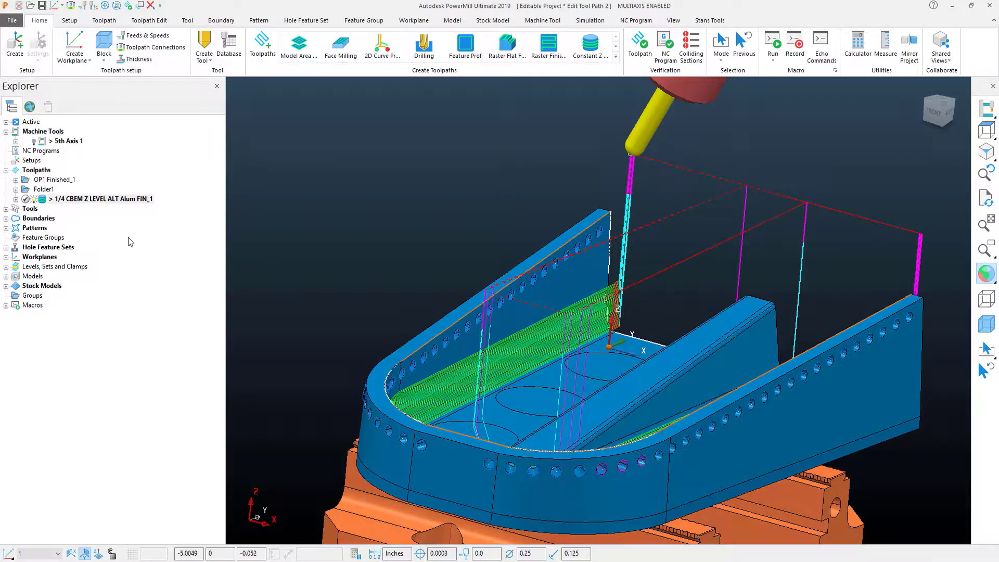
pyautogui.moveTo(51, 202)
pyautogui.moveTo(617, 348); pyautogui.dragTo(630, 365, button='middle')
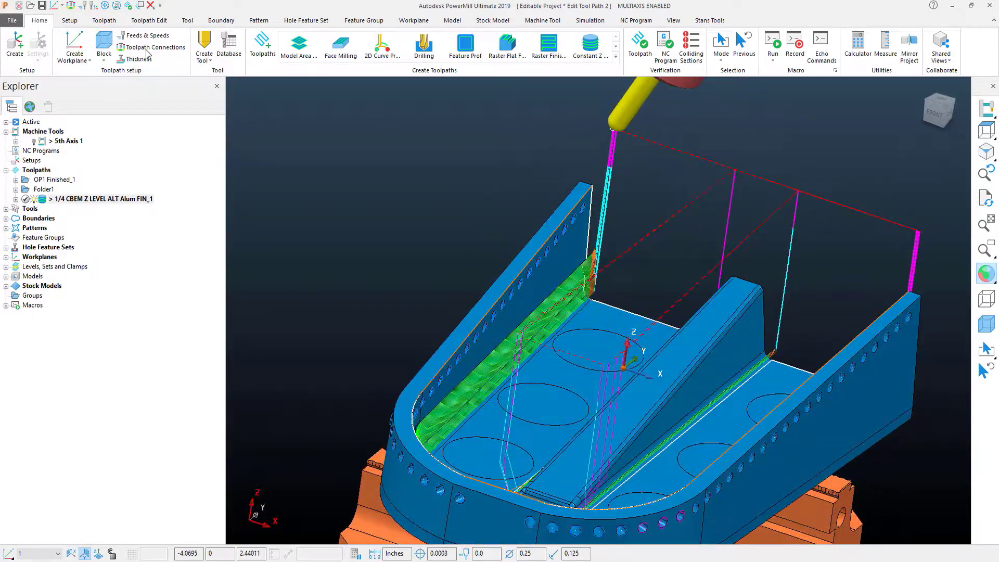
# On Toolpath Edit, box-select the pocket-corner fillet passes and delete them.
pyautogui.click(148, 21)
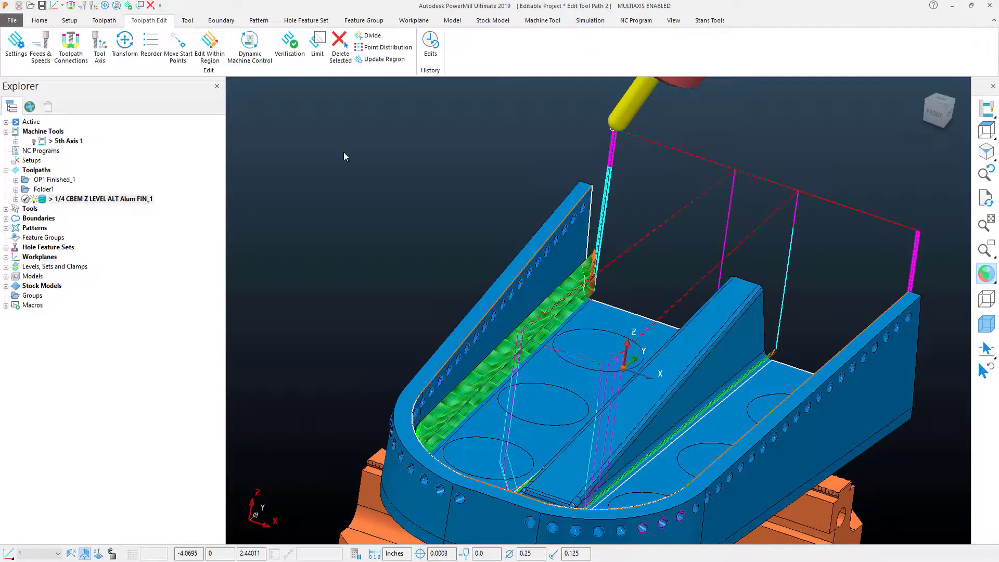
pyautogui.moveTo(673, 354); pyautogui.dragTo(753, 331, button='middle')
pyautogui.scroll(5, 757, 337)
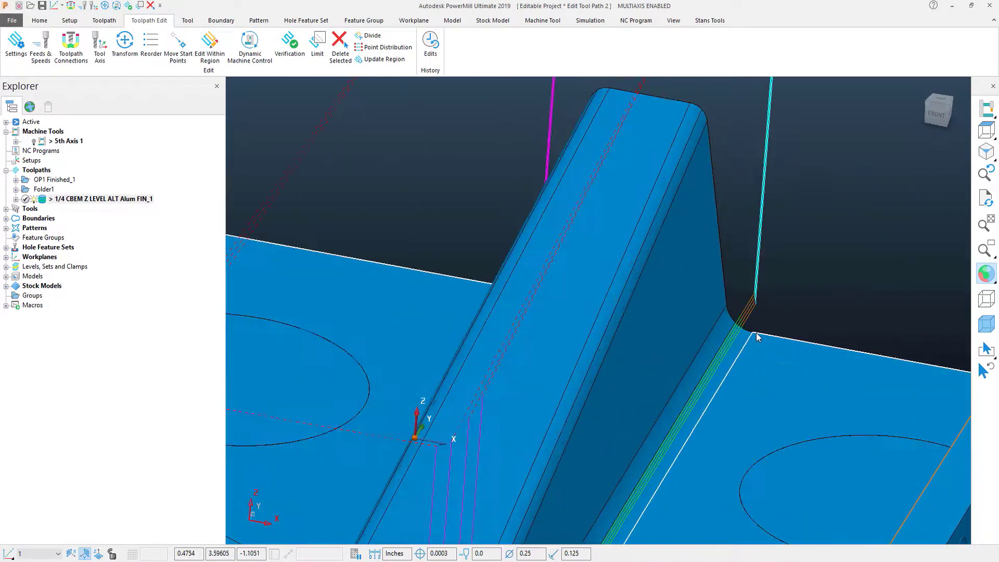
pyautogui.scroll(4, 758, 337)
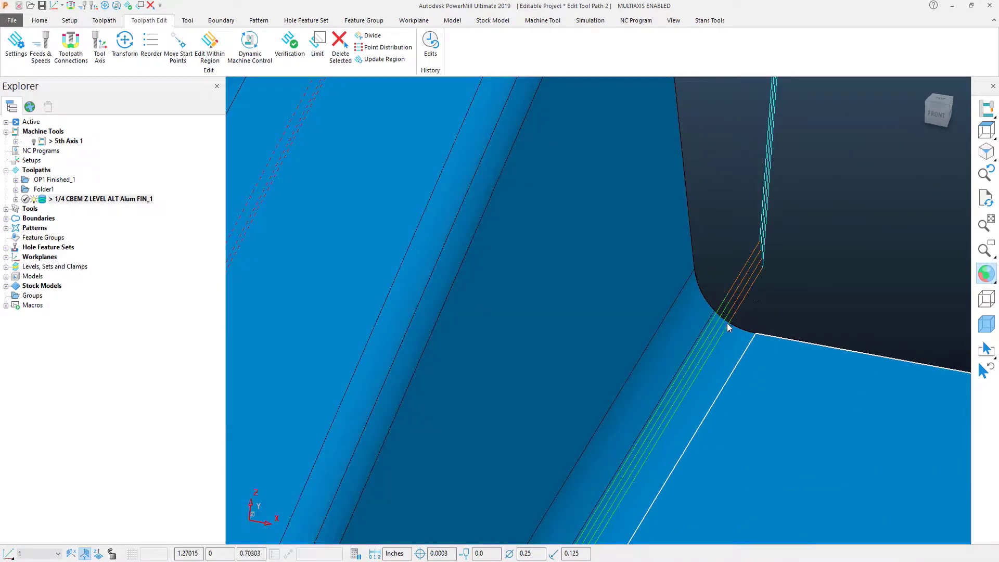
pyautogui.moveTo(717, 266); pyautogui.dragTo(745, 327)
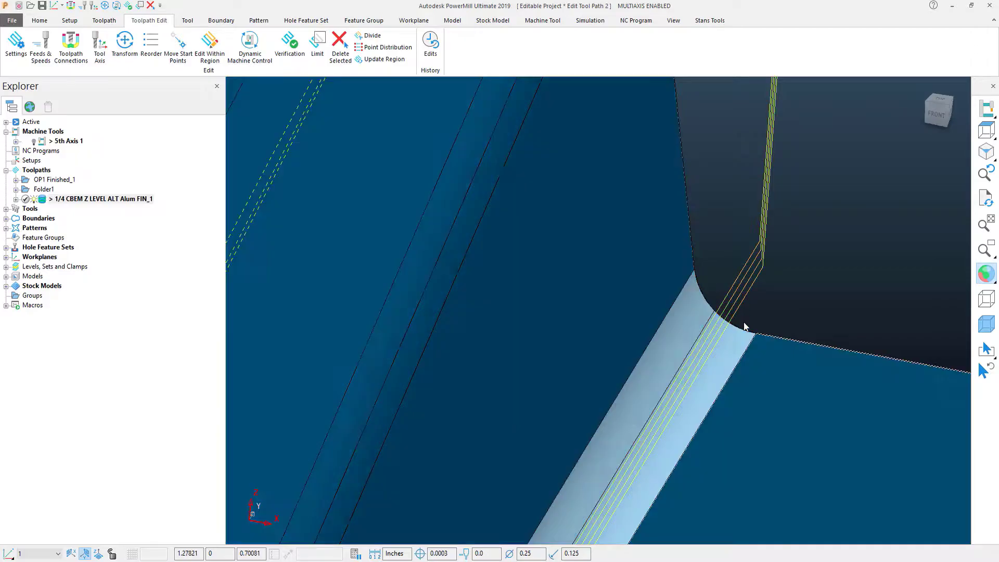
pyautogui.click(331, 52)
# Orbit to look down into the pocket and check the remaining passes.
pyautogui.scroll(-5, 695, 248)
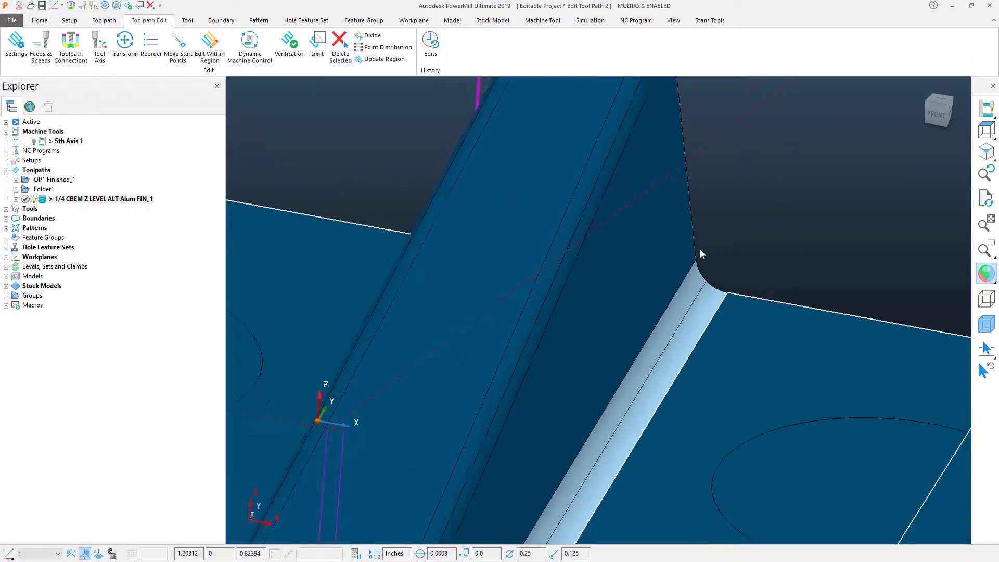
pyautogui.moveTo(698, 264); pyautogui.dragTo(751, 274, button='middle')
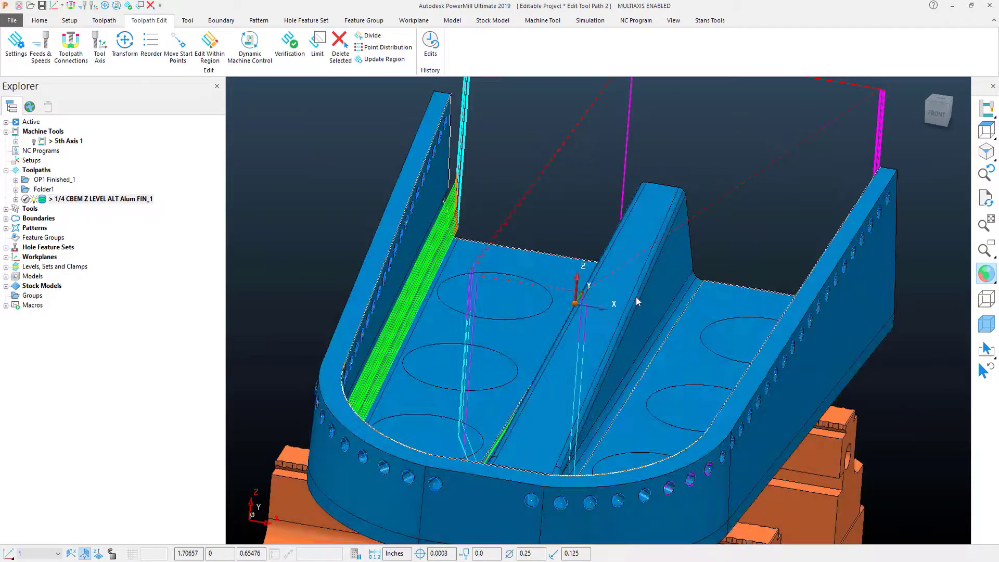
pyautogui.scroll(3, 588, 410)
pyautogui.moveTo(587, 404); pyautogui.dragTo(516, 355, button='middle')
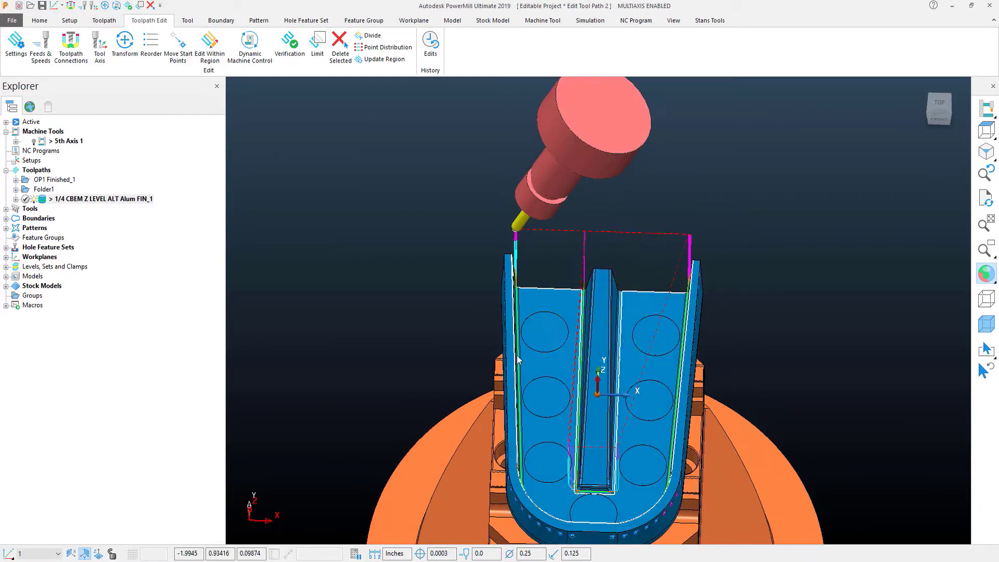
# Open the Toolpath Limit dialog, set Limit to Polygon, and move the dialog aside.
pyautogui.click(324, 57)
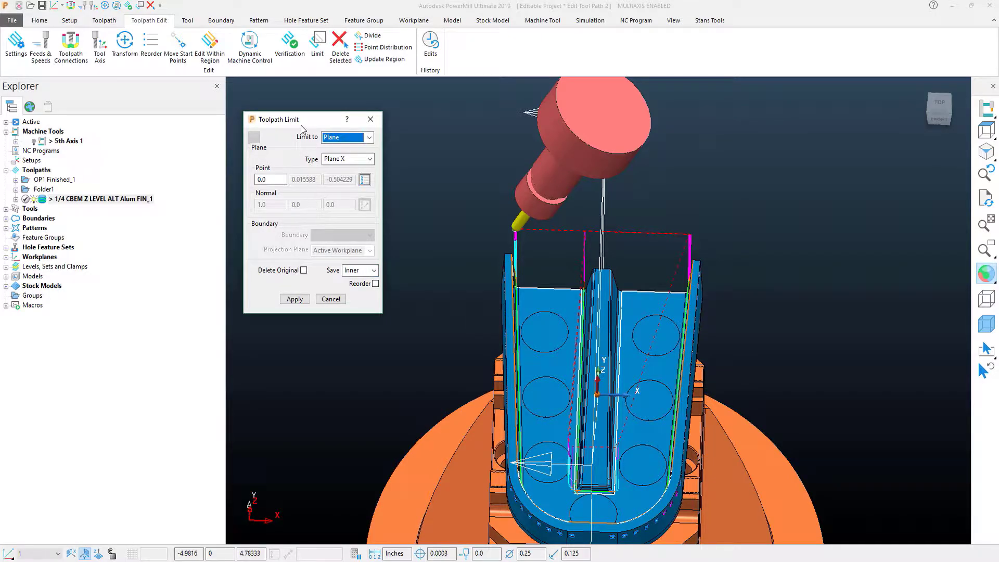
pyautogui.moveTo(605, 274); pyautogui.dragTo(603, 317, button='middle')
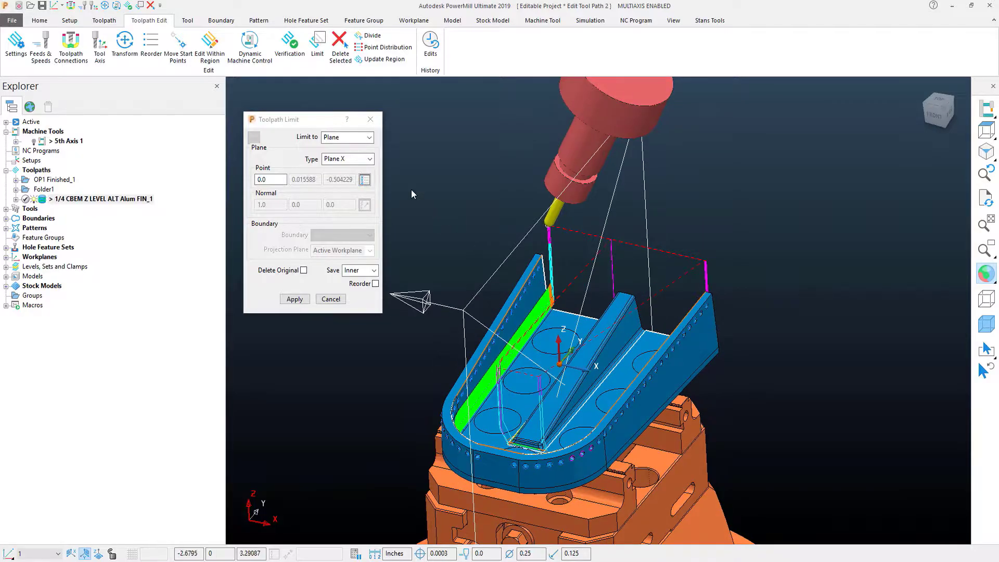
pyautogui.click(361, 139)
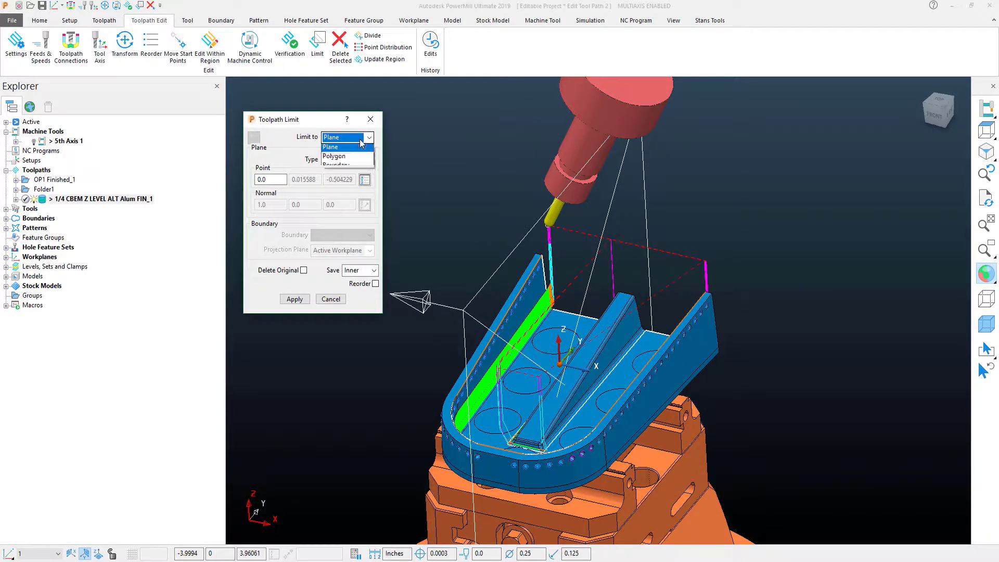
pyautogui.click(339, 158)
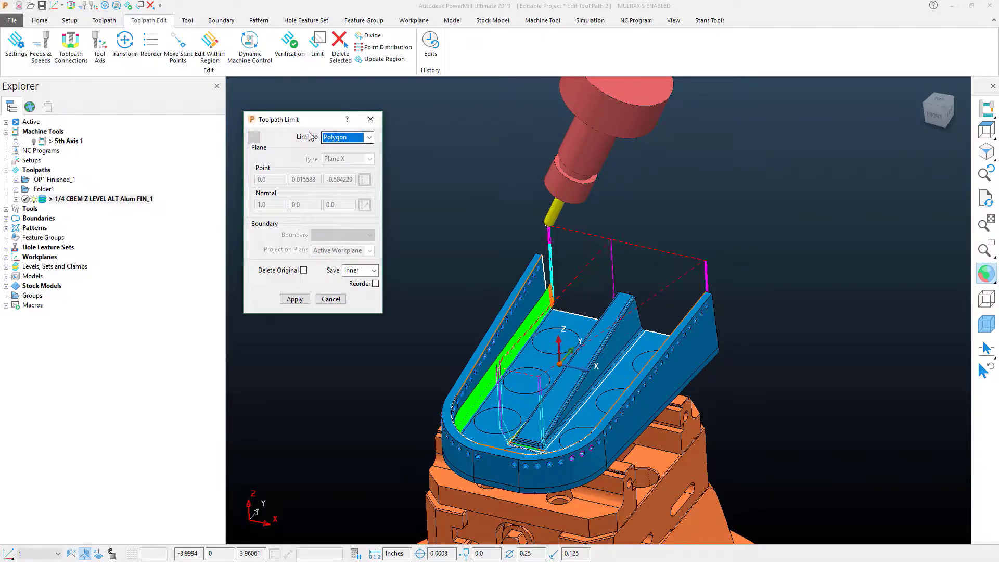
pyautogui.moveTo(308, 125); pyautogui.dragTo(298, 98)
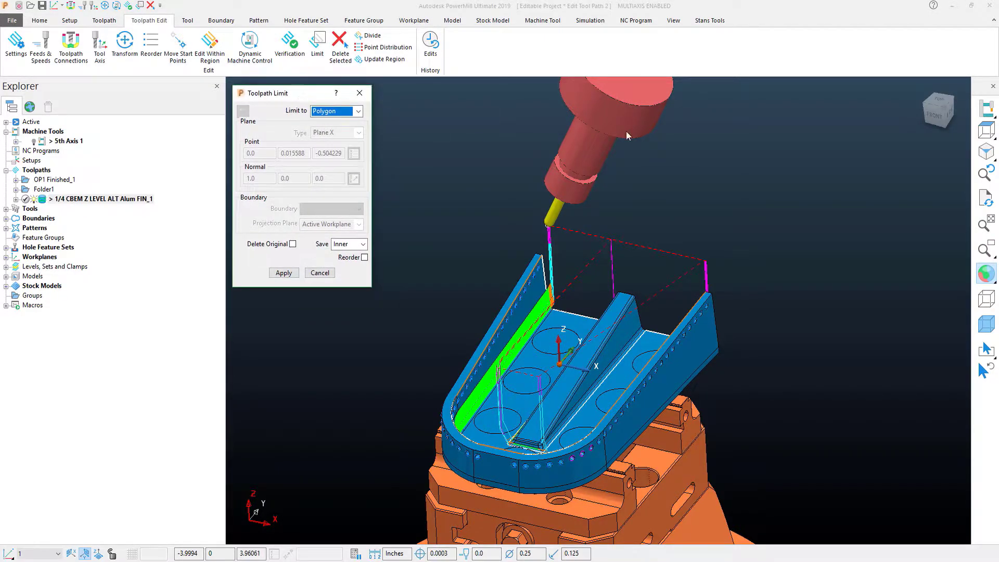
# In TOP view, draw a four-point limit polygon around the central slot.
pyautogui.click(936, 99)
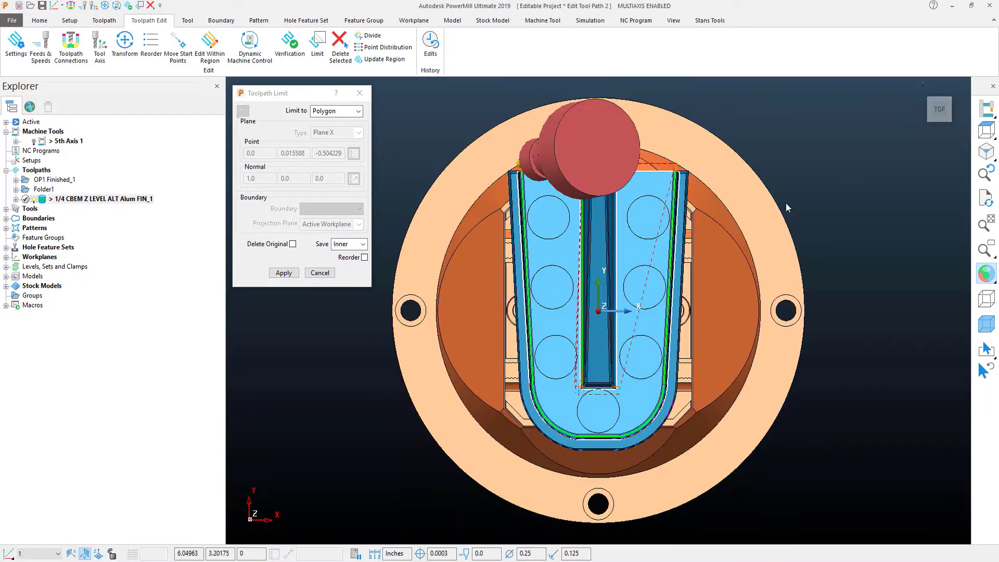
pyautogui.click(641, 155)
pyautogui.click(629, 397)
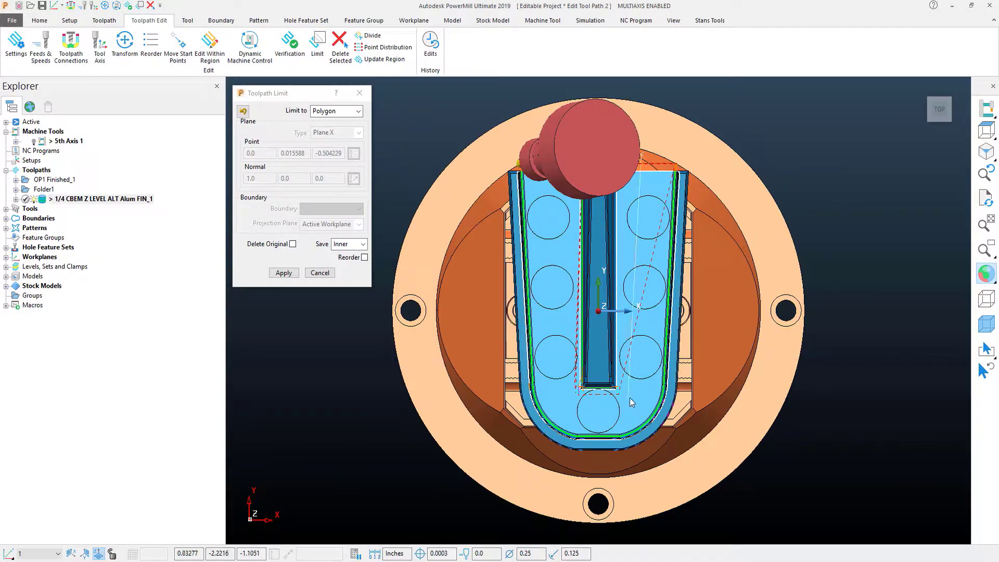
pyautogui.click(569, 400)
pyautogui.click(566, 140)
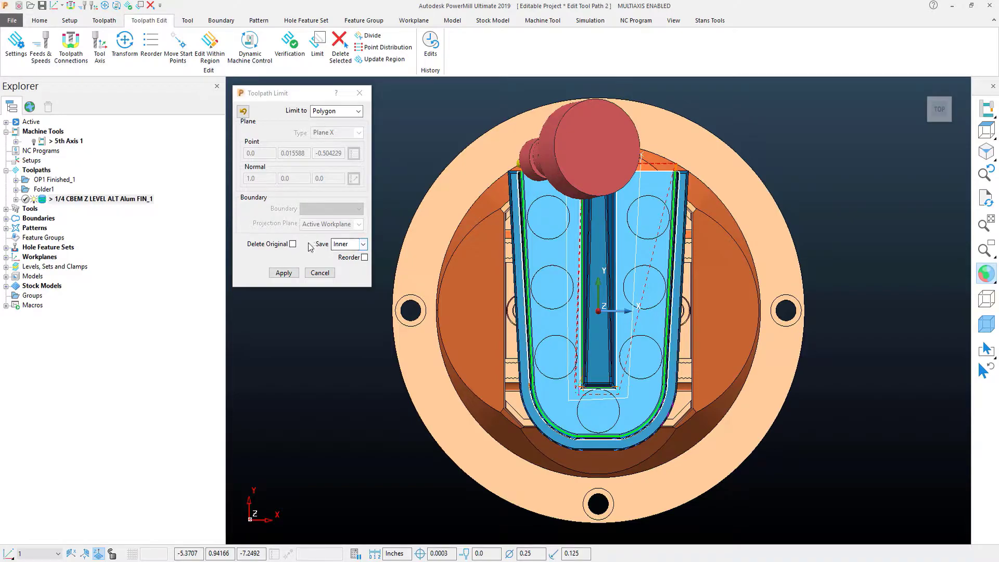
# Apply the polygon limit saving Outer with Delete Original ticked, producing FIN_1_1.
pyautogui.click(348, 244)
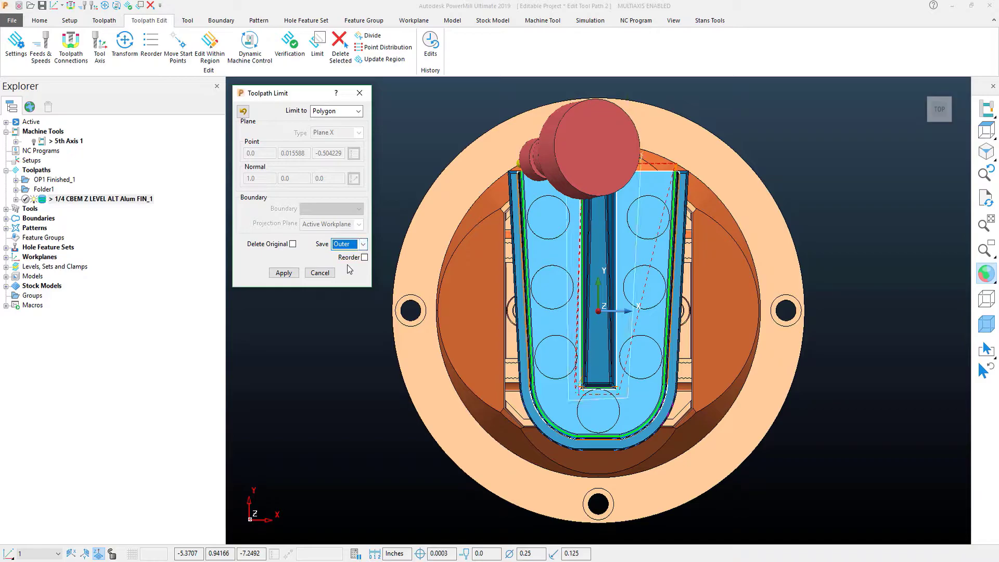
pyautogui.click(294, 245)
pyautogui.click(284, 274)
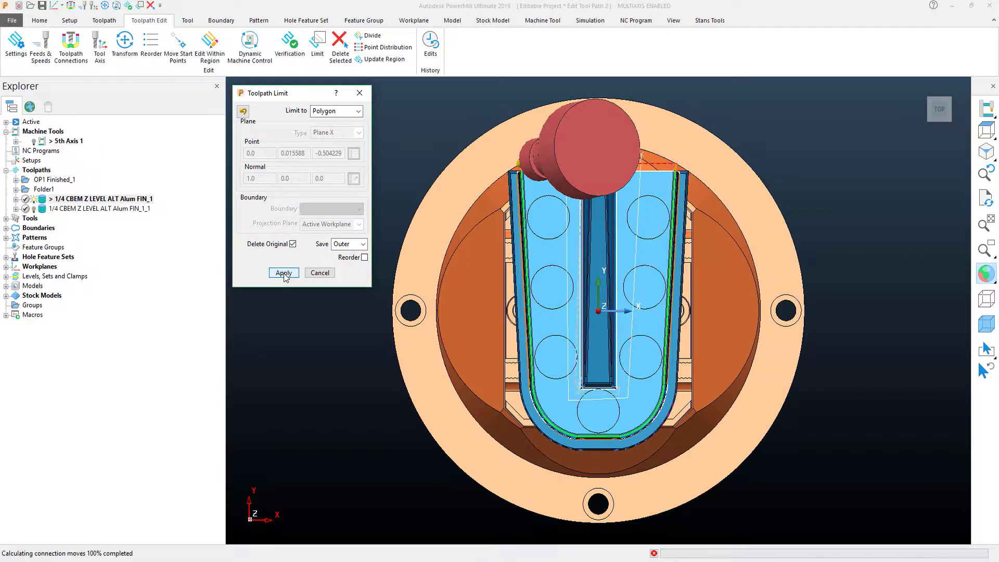
pyautogui.moveTo(511, 271); pyautogui.dragTo(487, 237, button='middle')
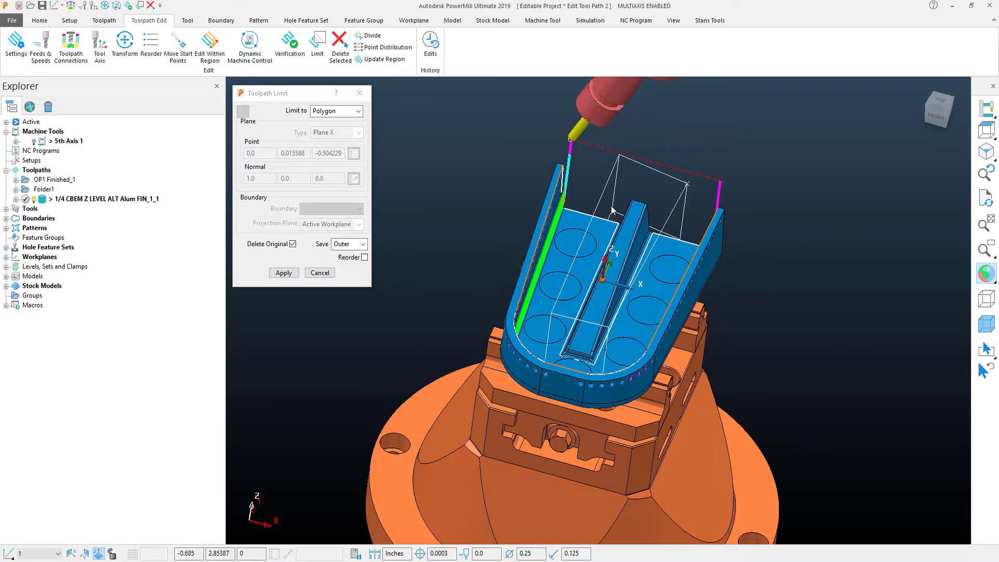
# Cancel Toolpath Limit and open the Reorder Toolpath Segments dialog, moved slightly aside.
pyautogui.click(320, 273)
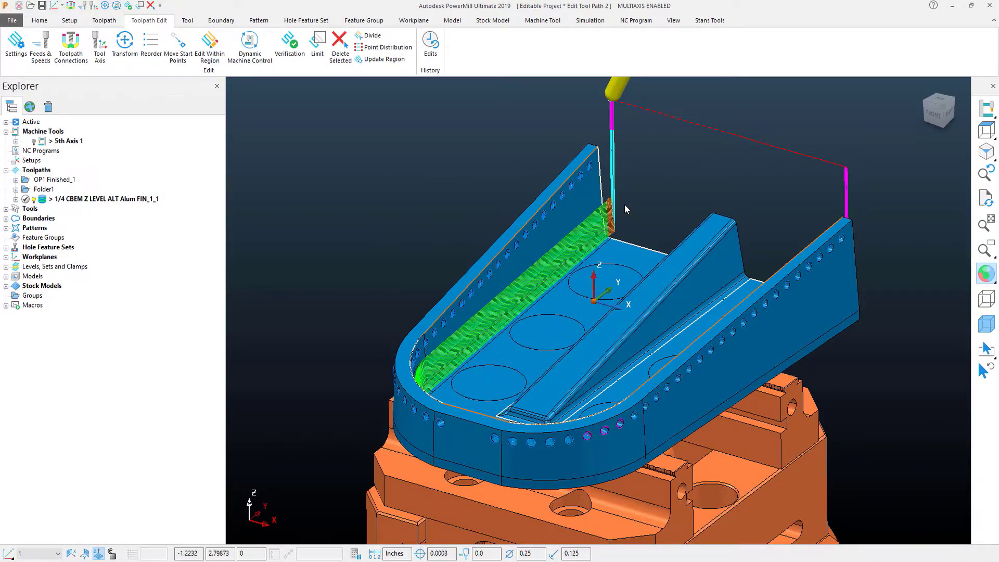
pyautogui.click(151, 54)
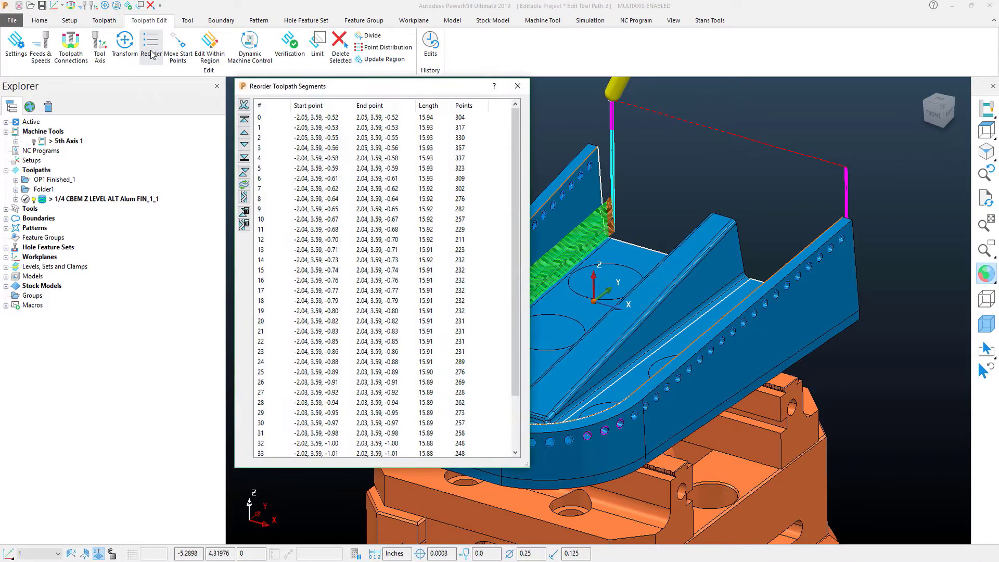
pyautogui.moveTo(270, 85); pyautogui.dragTo(293, 72)
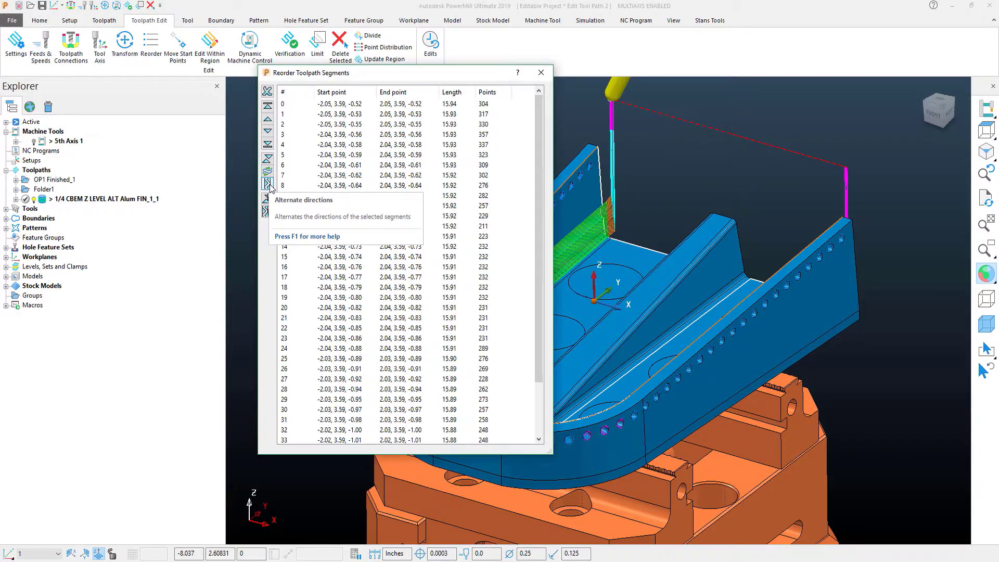
# Apply Alternate directions to the segments, accept the tool-axis warning, and close the reorder dialog.
pyautogui.click(269, 184)
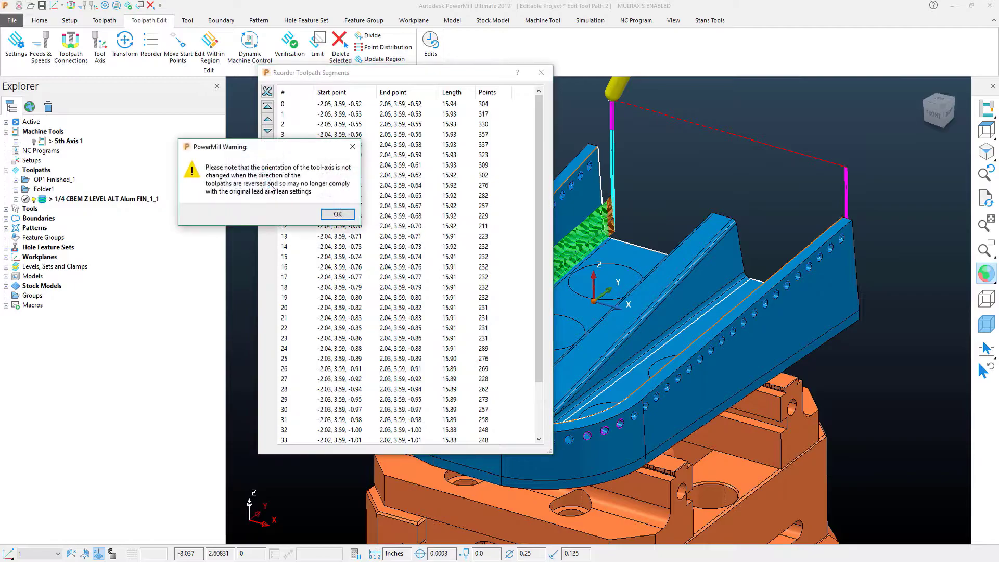
pyautogui.click(337, 215)
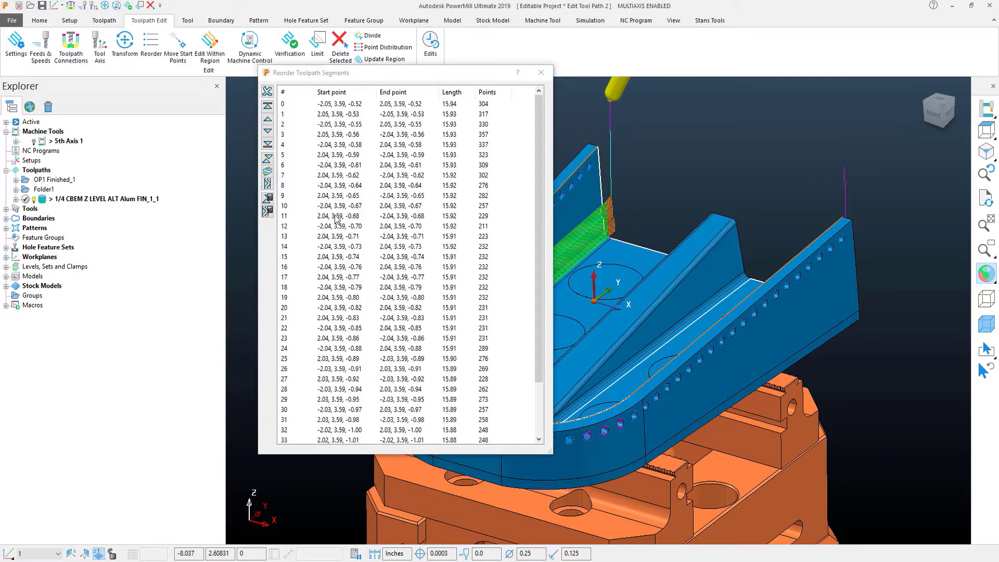
pyautogui.scroll(3, 640, 246)
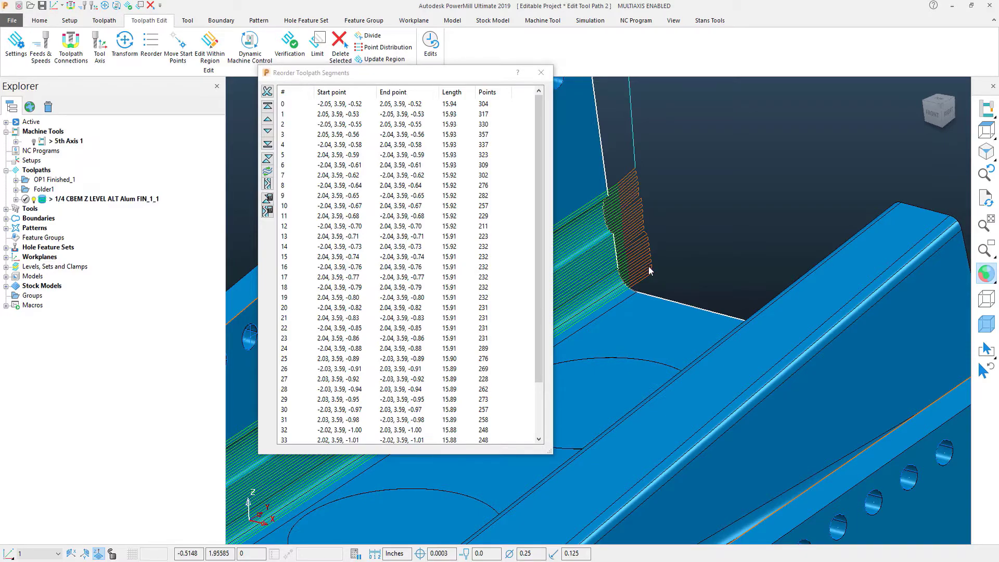
pyautogui.click(541, 72)
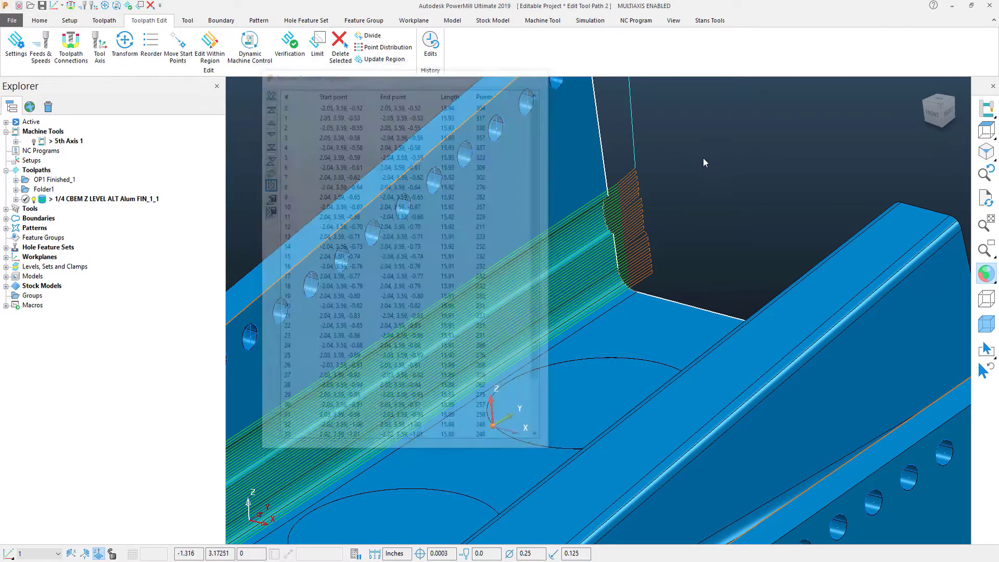
pyautogui.scroll(-3, 712, 179)
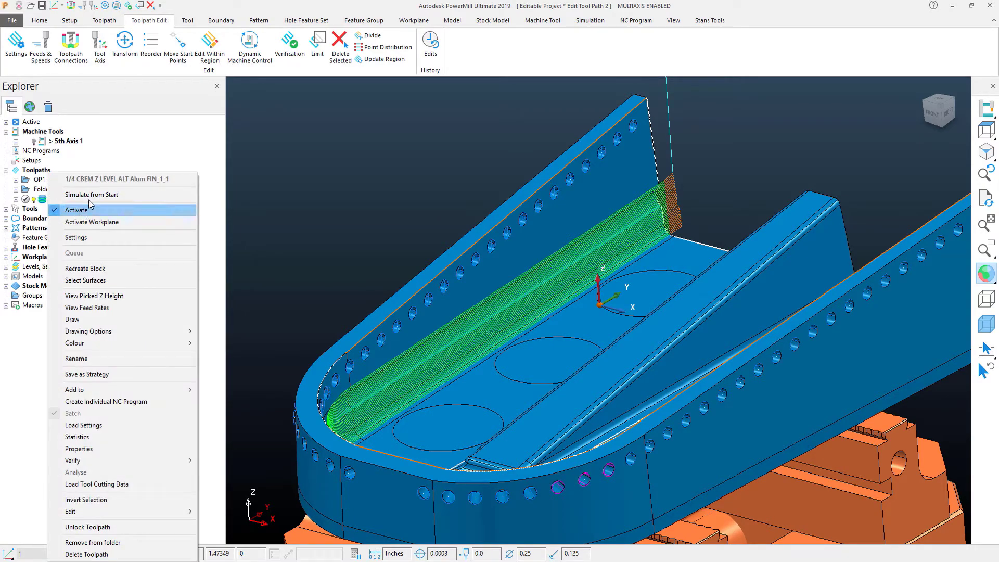
# Simulate the trimmed toolpath from its start and play it at 28.0 x feed rate.
pyautogui.click(87, 196)
pyautogui.click(219, 42)
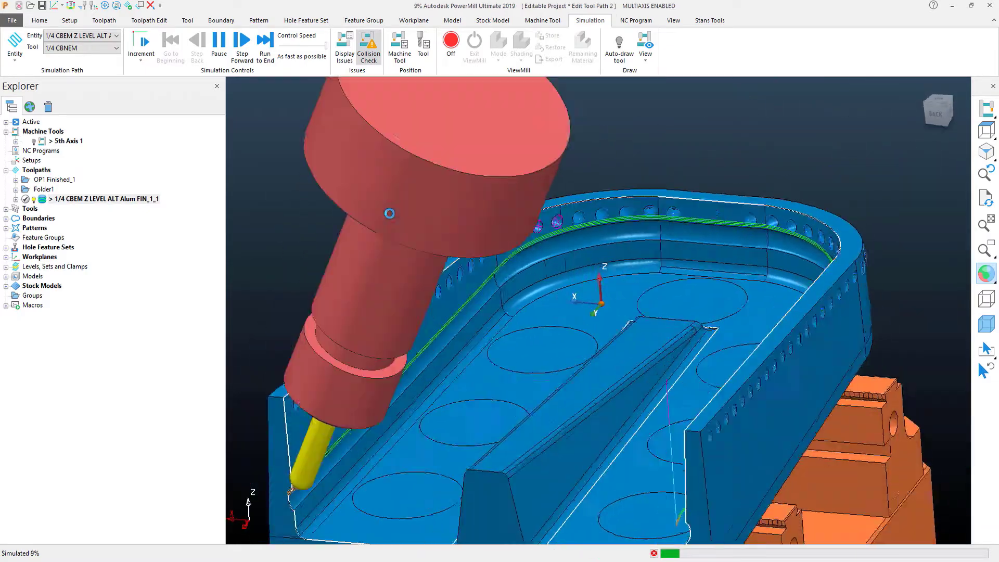
pyautogui.scroll(-3, 334, 268)
pyautogui.click(298, 46)
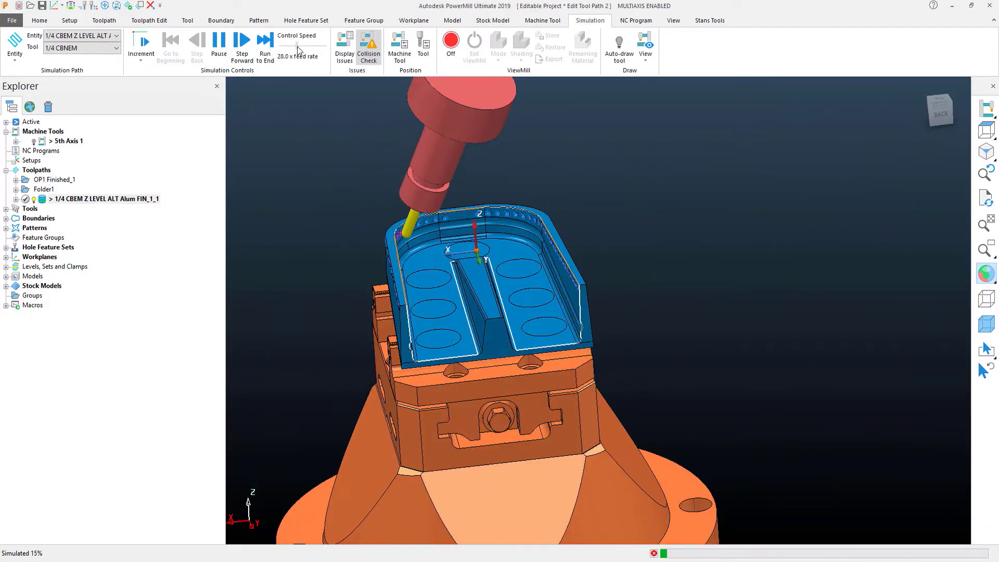